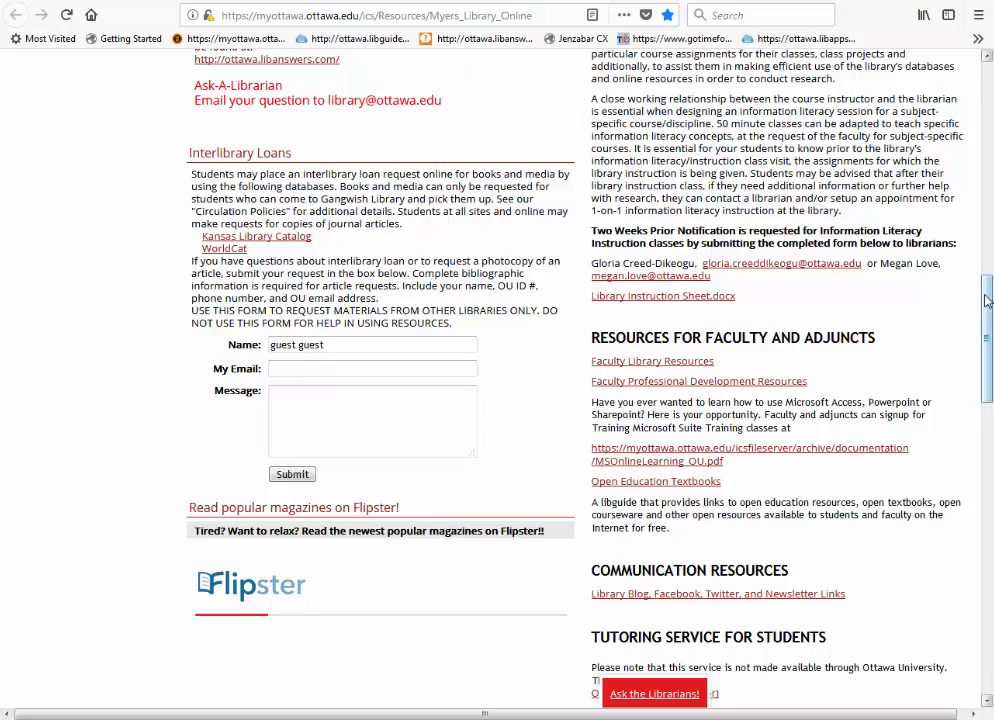
Open NoodleTools from the library's reference tools and log in with the MyOttawa username and password
drag(986, 302, 987, 218)
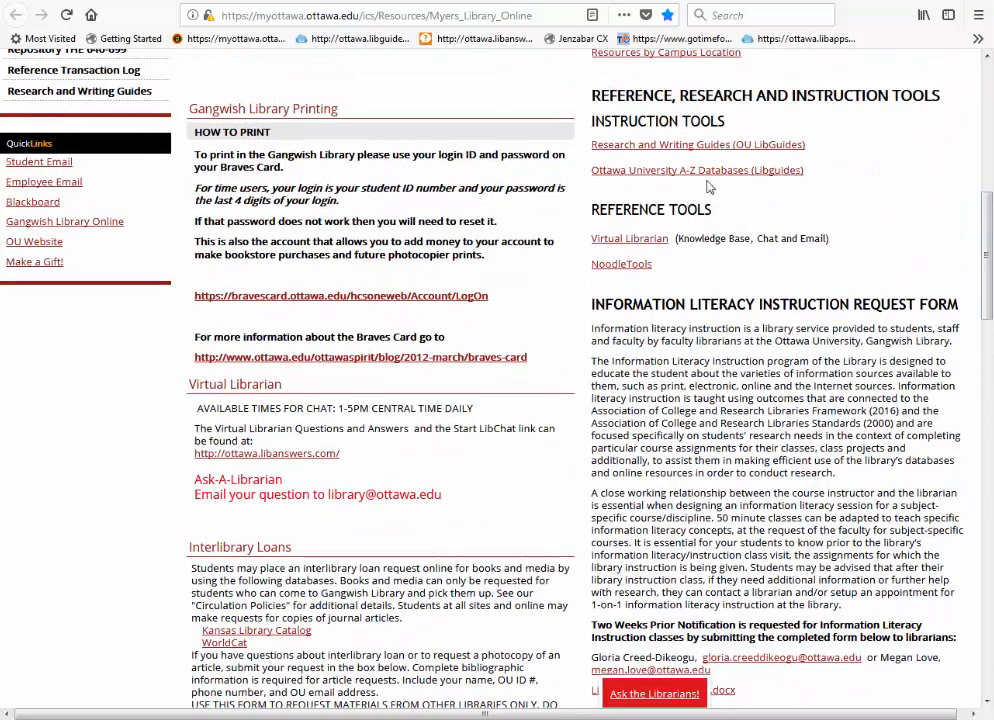
click(607, 267)
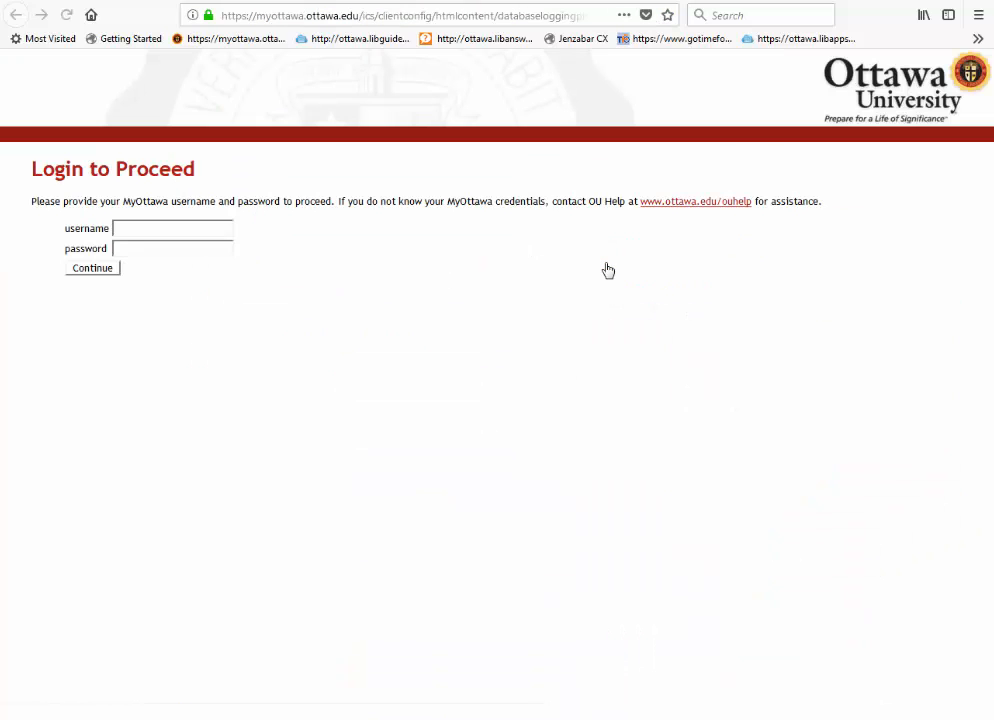
click(126, 230)
click(126, 230)
click(140, 262)
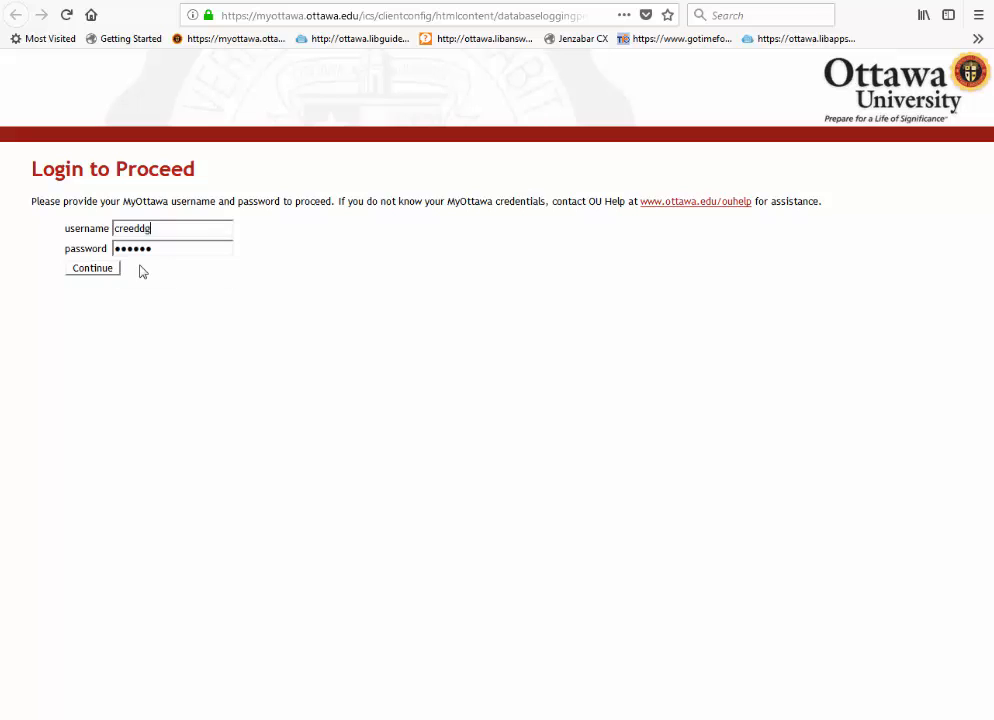
click(85, 270)
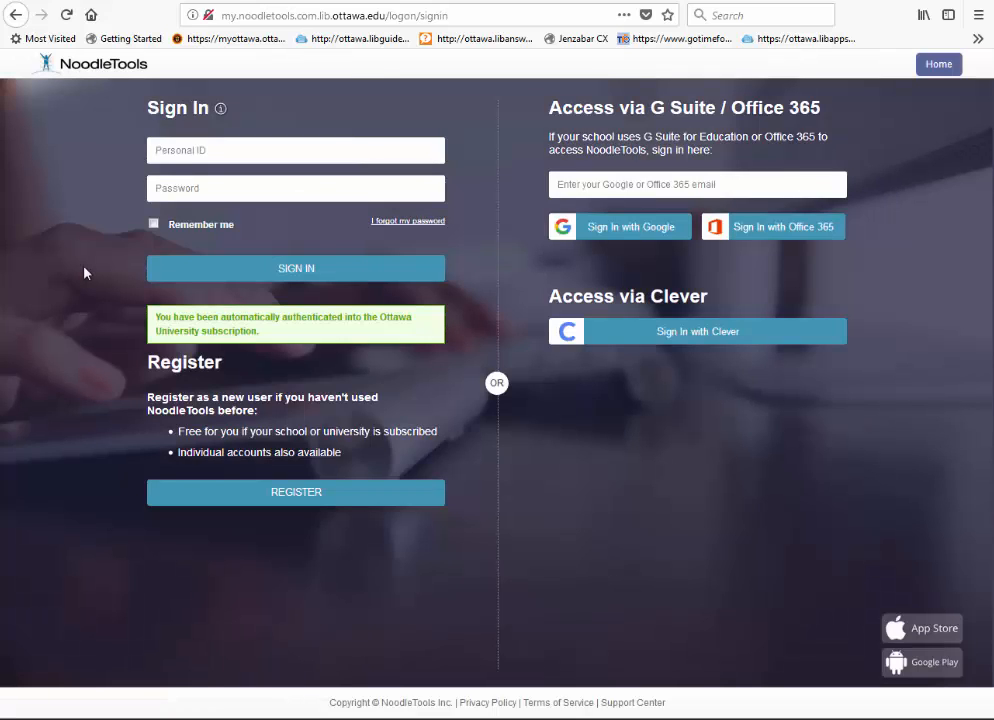
Sign in to NoodleTools with the saved personal ID and password
click(196, 144)
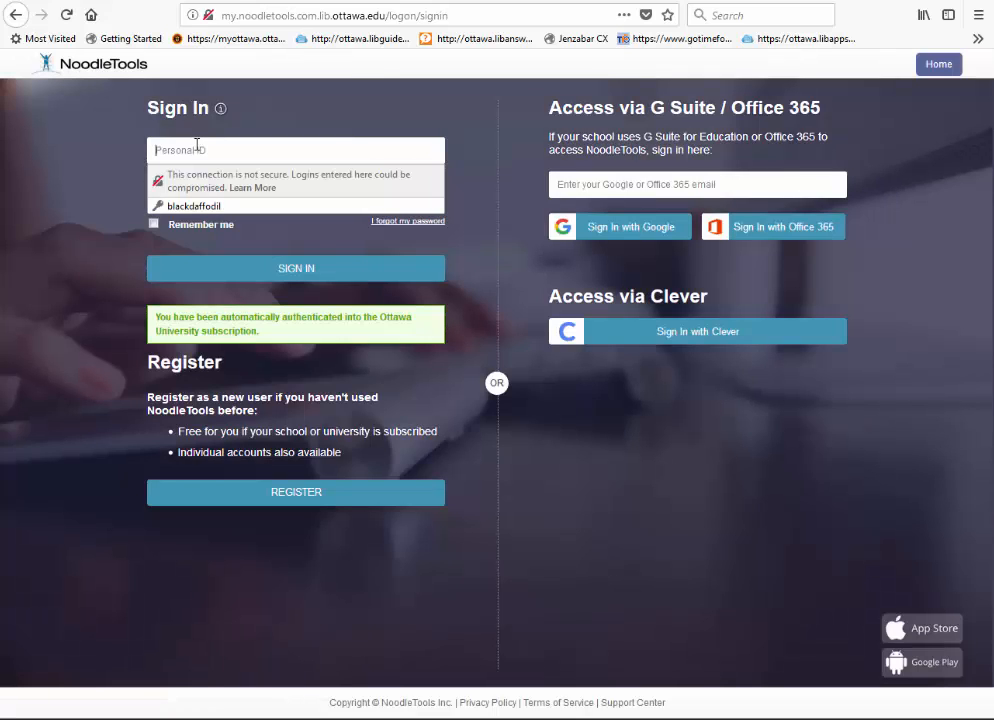
click(194, 206)
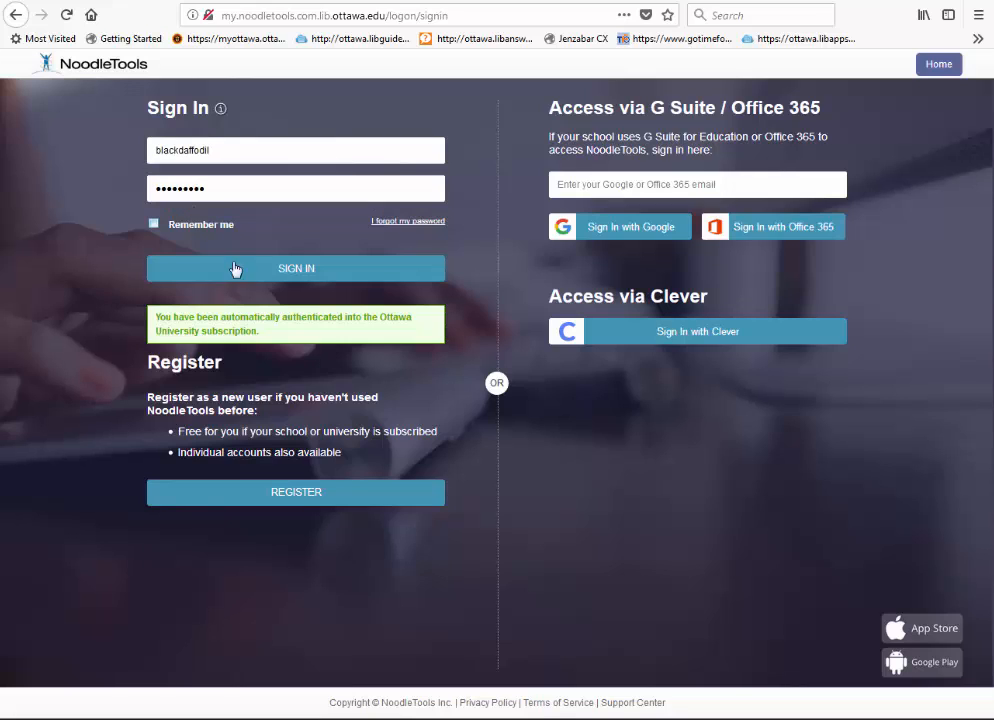
click(275, 277)
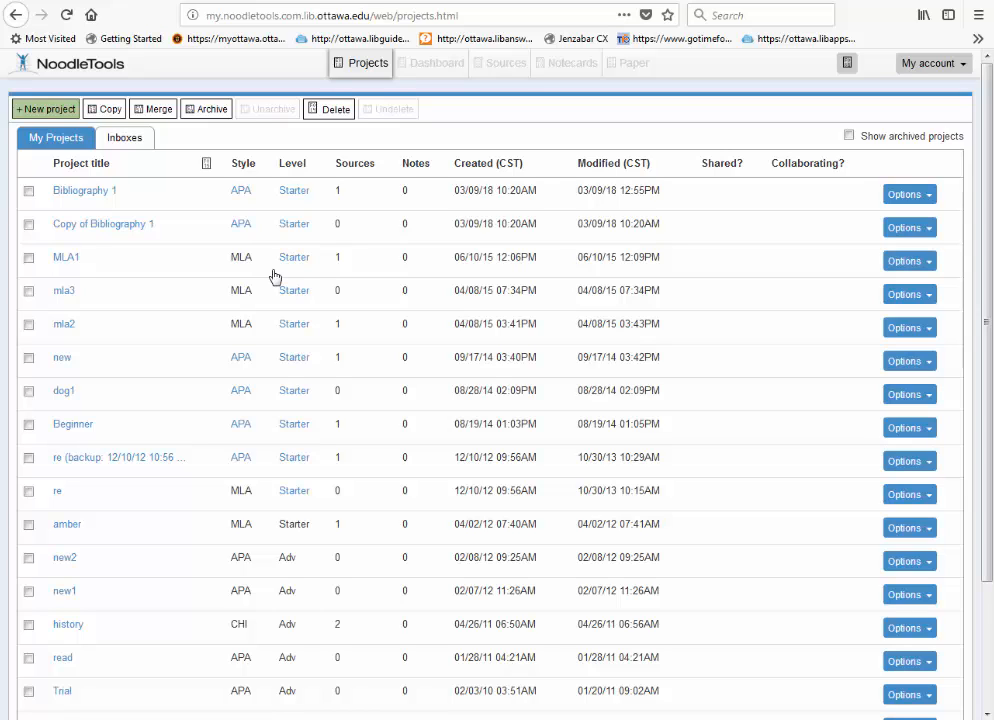
Create a new project titled "References2" with APA citation style and the Starter citation level
click(65, 110)
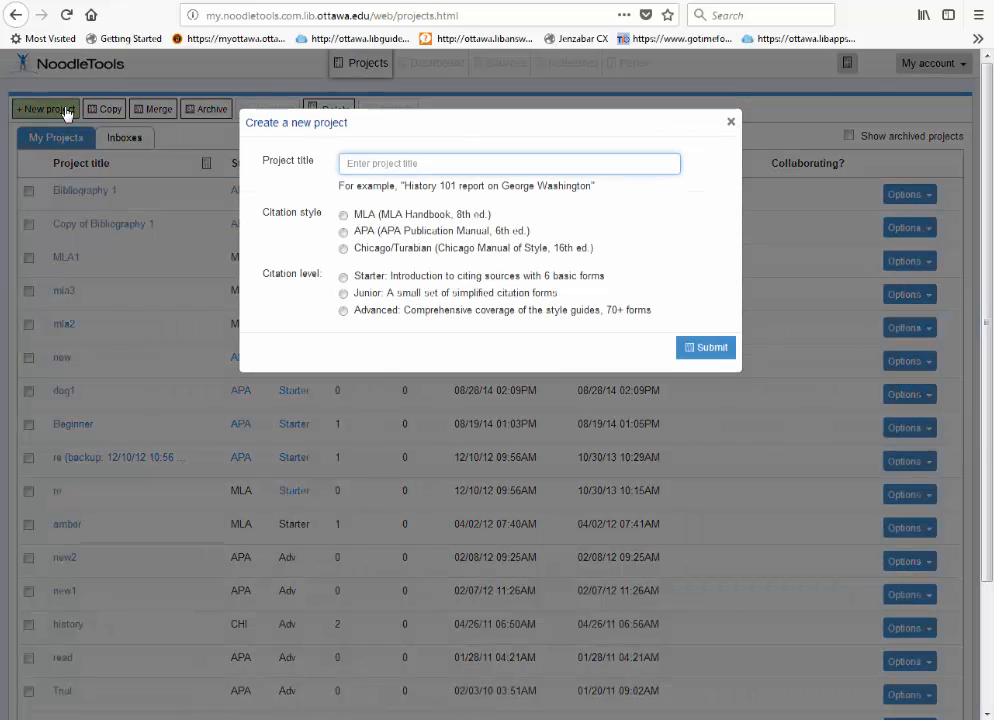
click(344, 232)
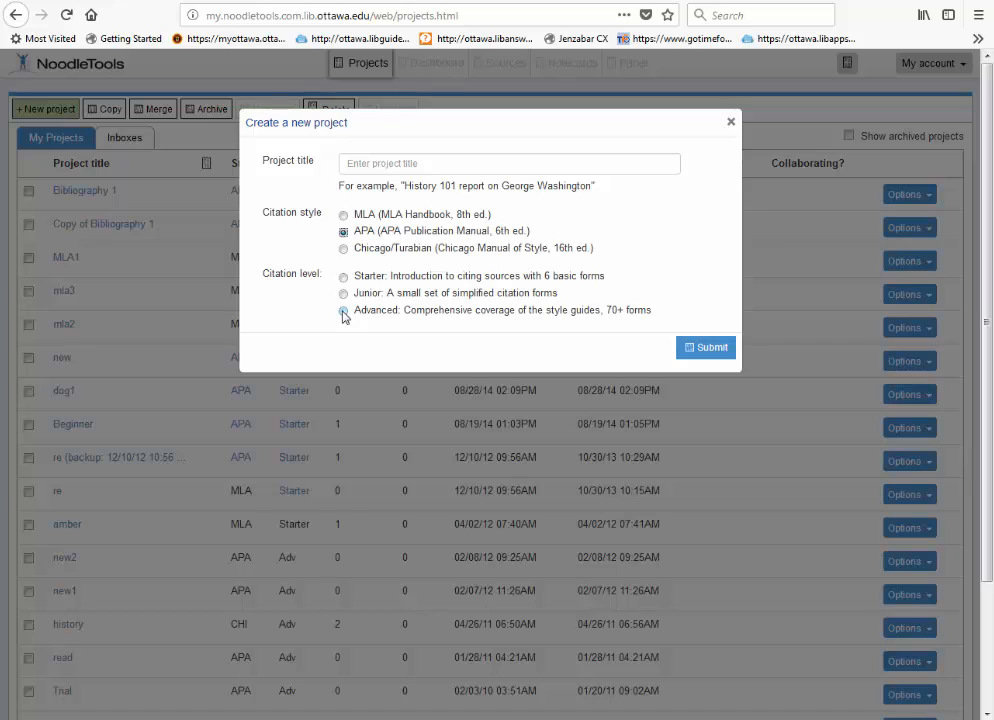
click(343, 276)
click(364, 163)
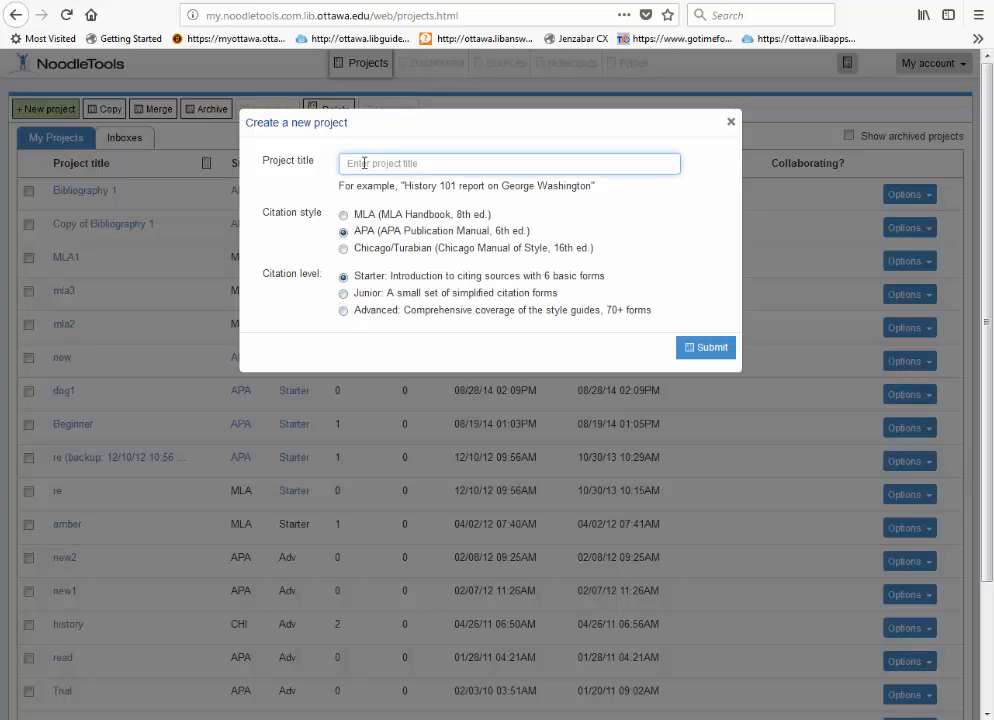
text(References2)
click(708, 350)
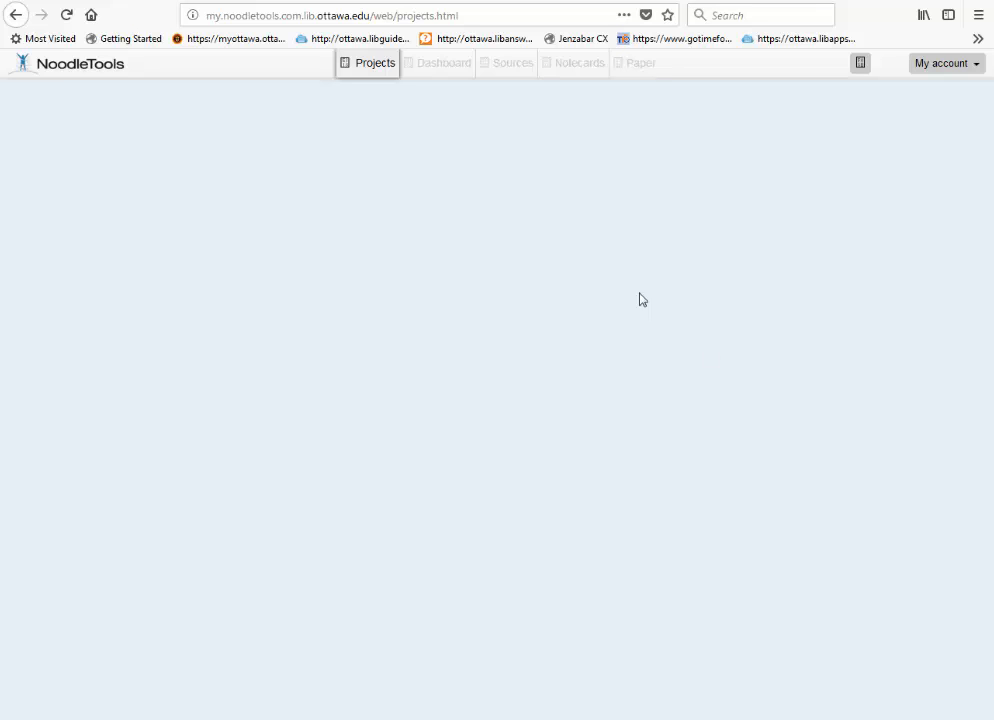
Open the References2 project from the project list and show its dashboard
click(360, 66)
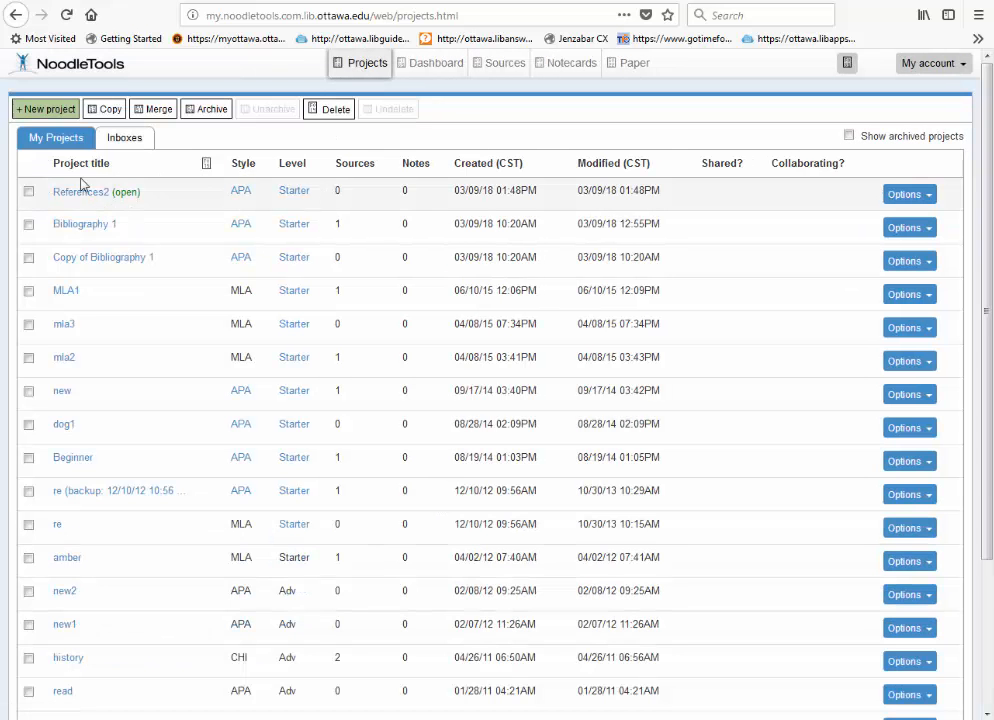
click(28, 191)
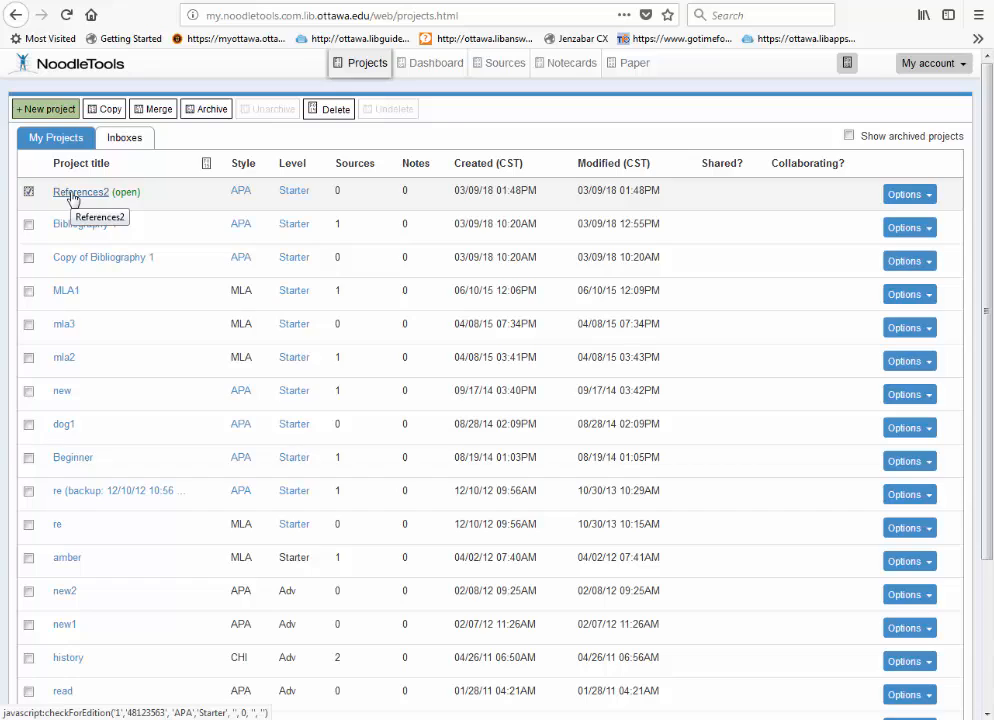
click(72, 196)
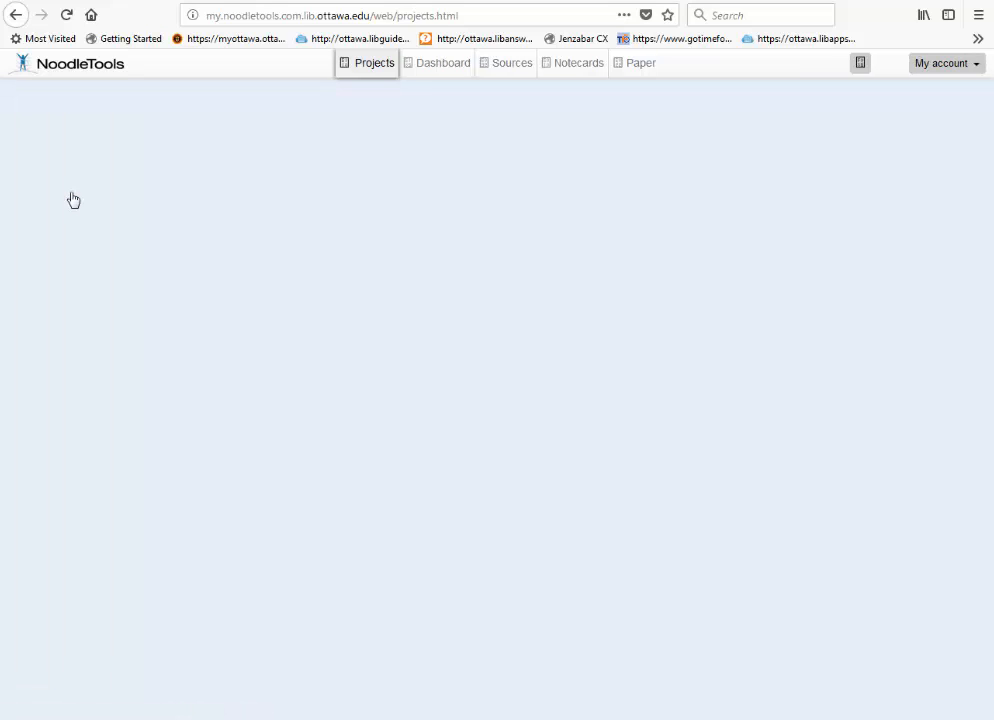
click(438, 68)
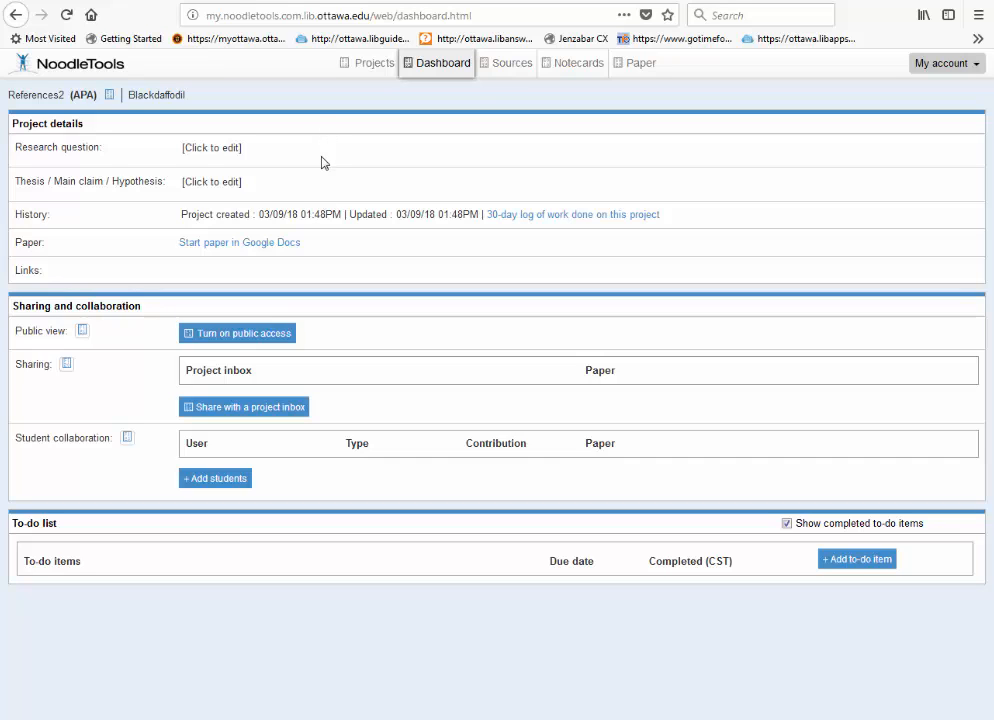
Start a new citation for a print book in the project's sources
click(513, 66)
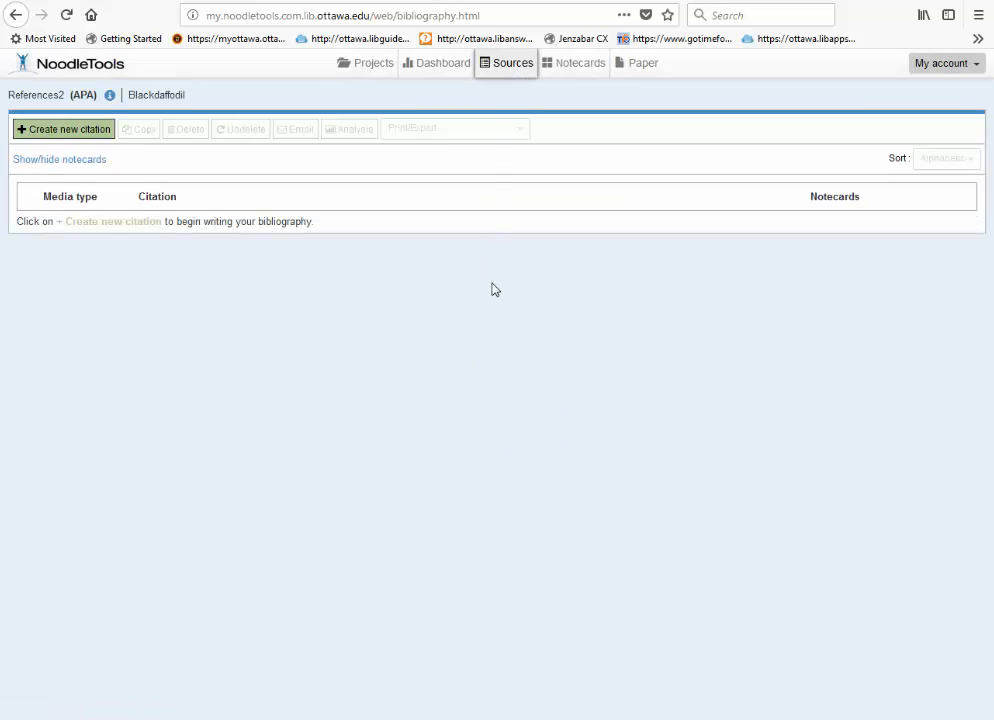
click(64, 131)
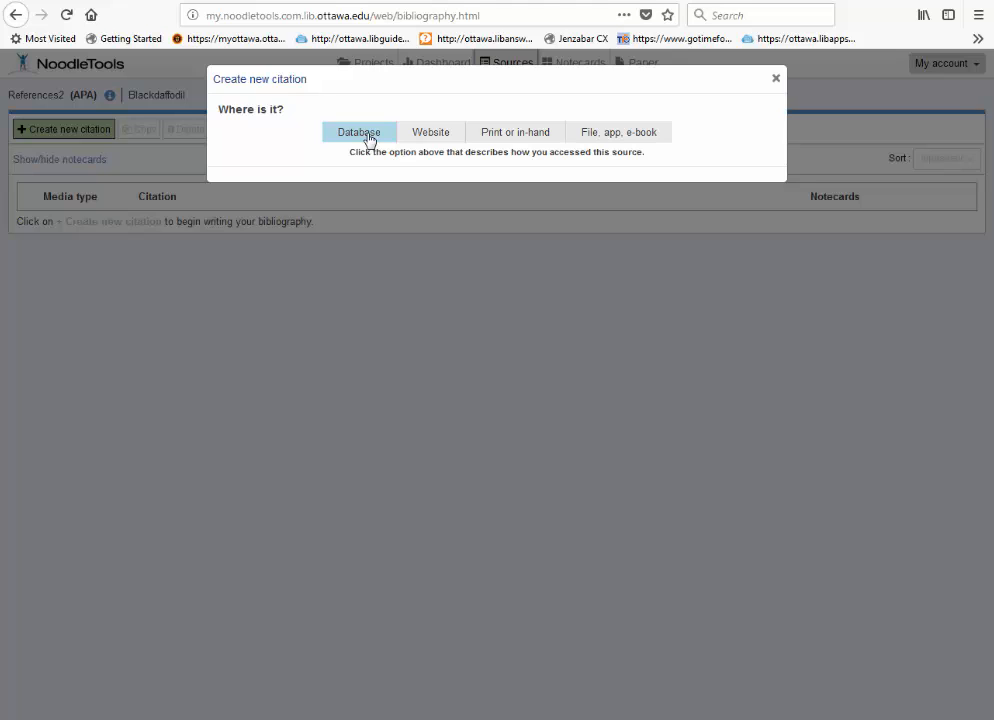
click(509, 141)
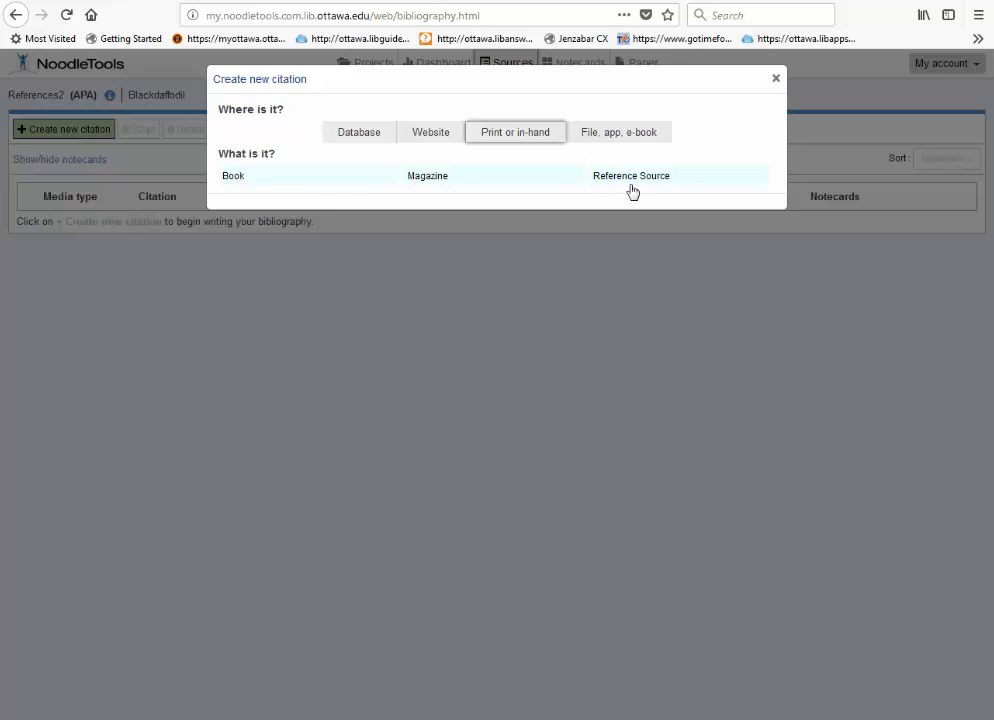
click(231, 182)
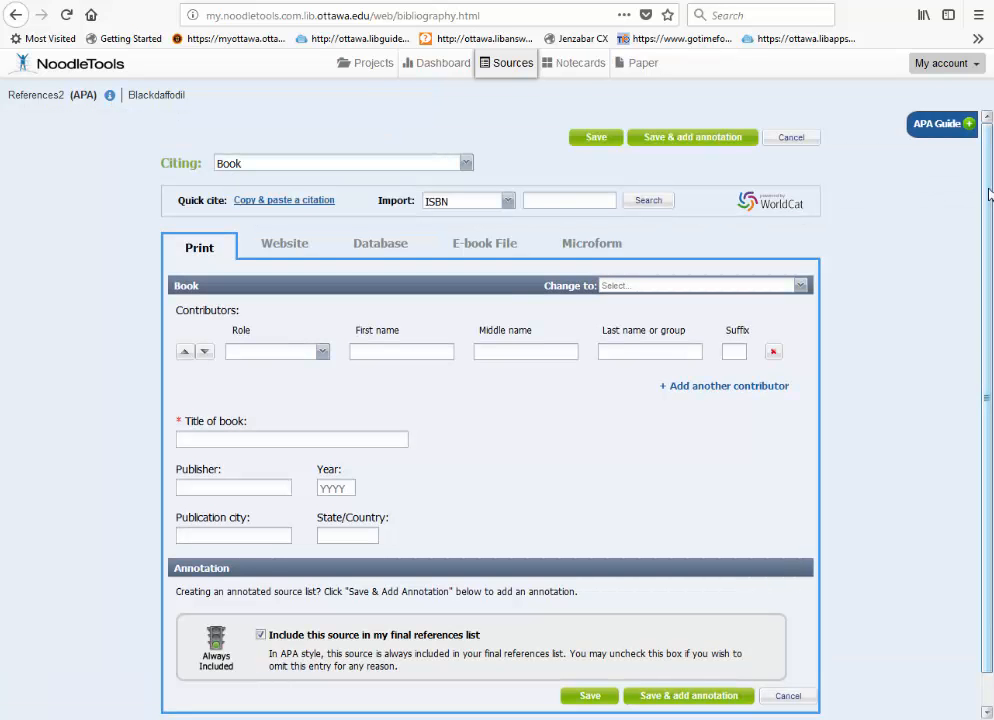
Add a contributor to the book citation with the role Author, first name Richard and last name Rohr
scroll(989, 211, down, 1)
scroll(989, 211, down, 1)
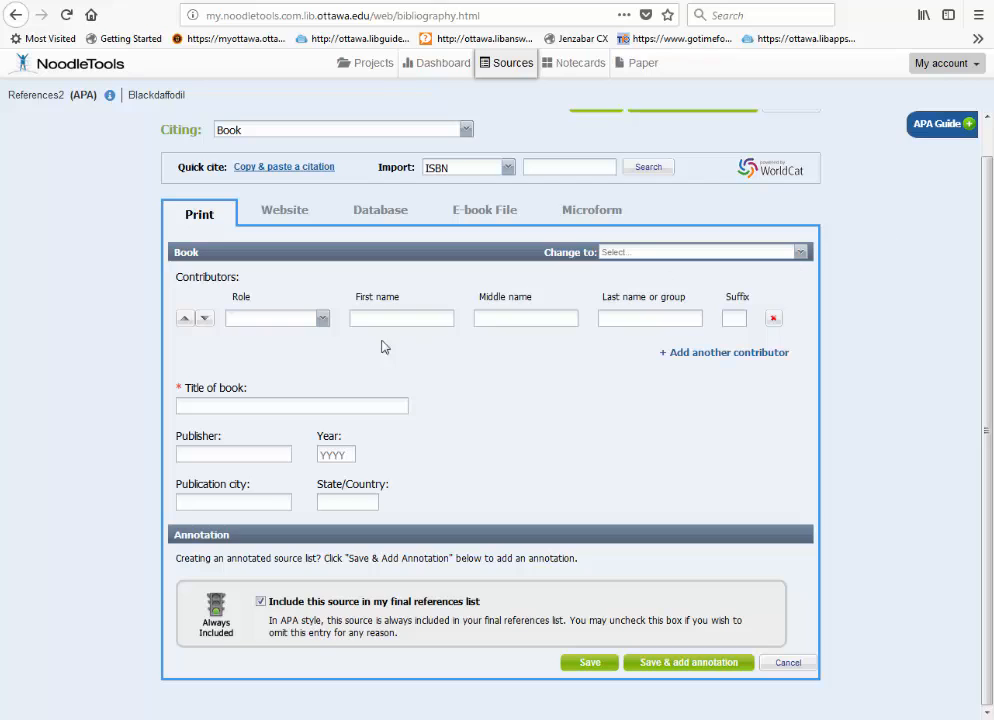
click(322, 320)
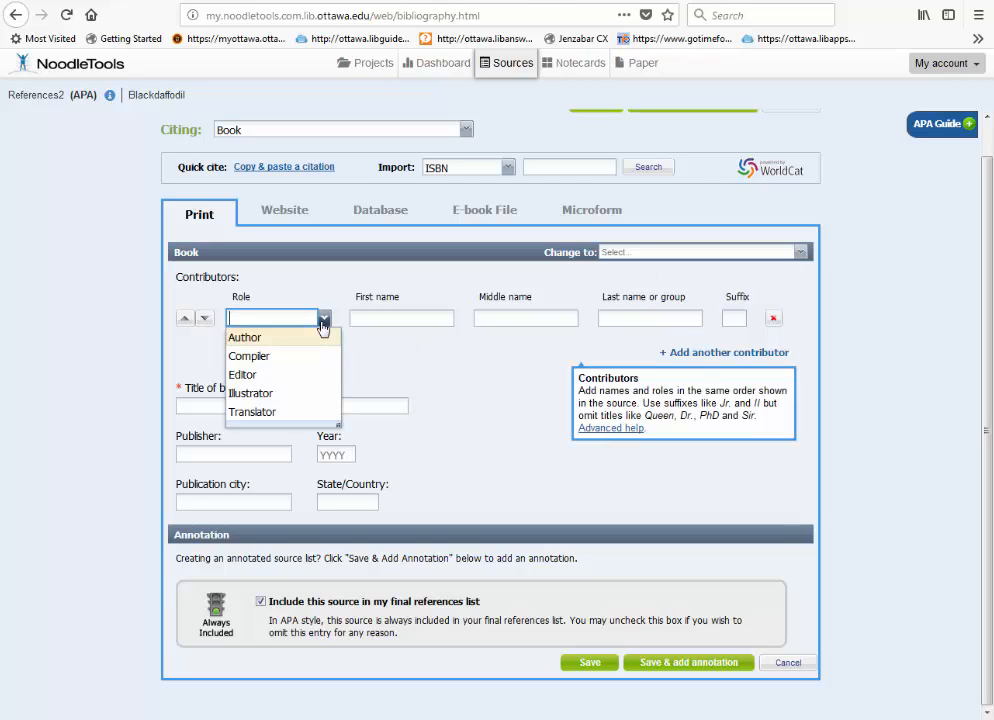
click(284, 339)
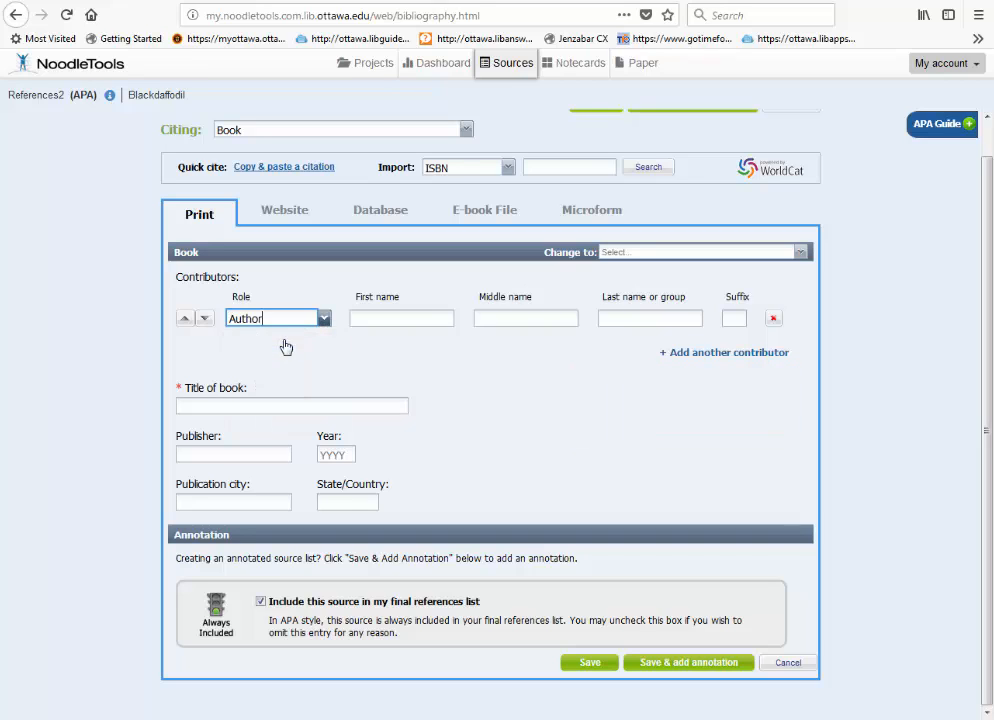
click(382, 319)
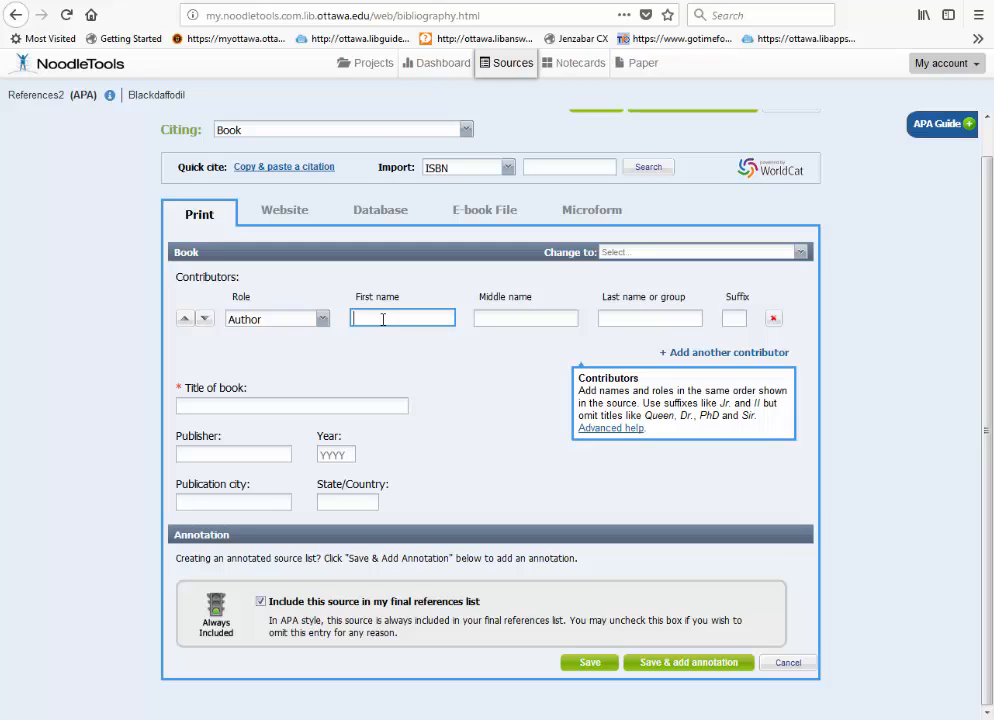
text(Richard)
click(611, 314)
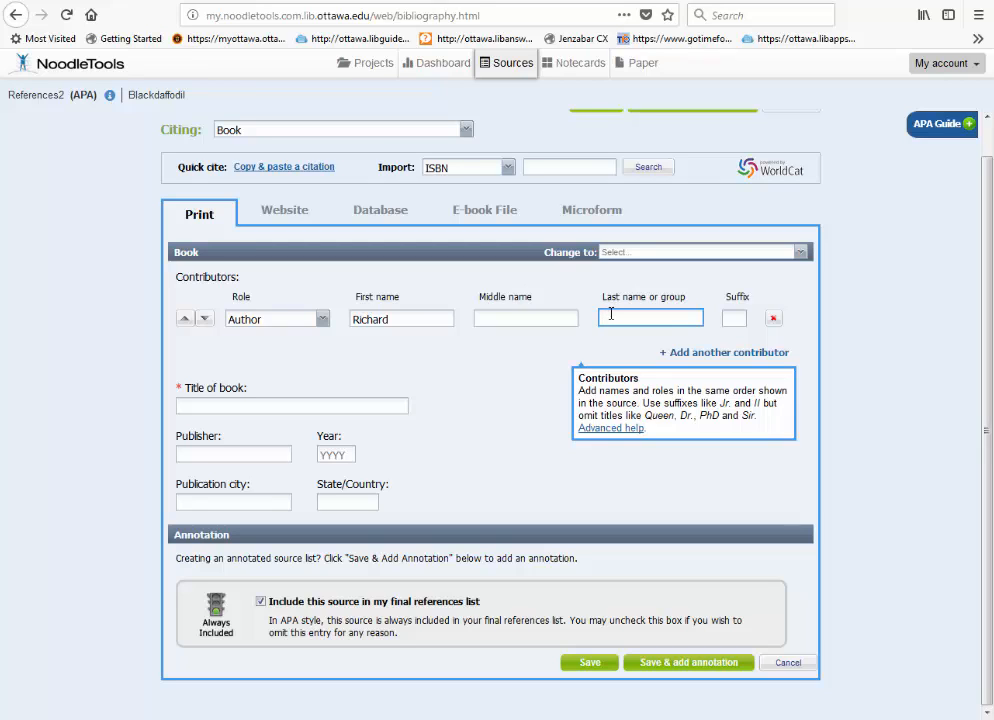
text(Ron)
key(BackSpace)
Enter "Hope against darkness" as the book title and "St Anthony Messanger Press" as the publisher
click(195, 404)
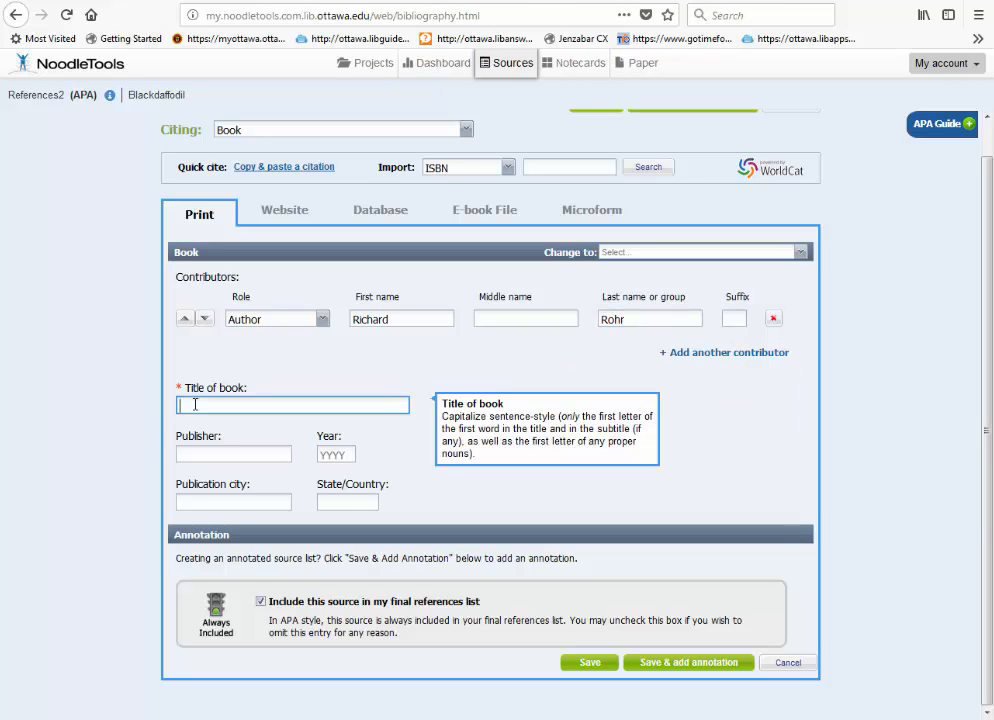
text(Hope against darkness)
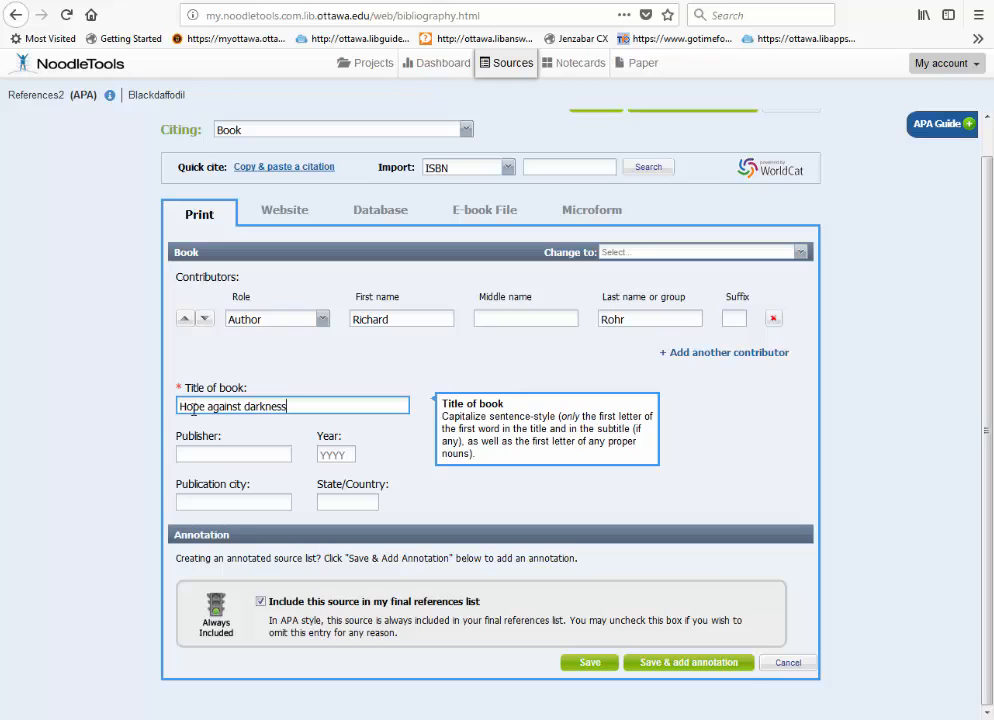
click(195, 451)
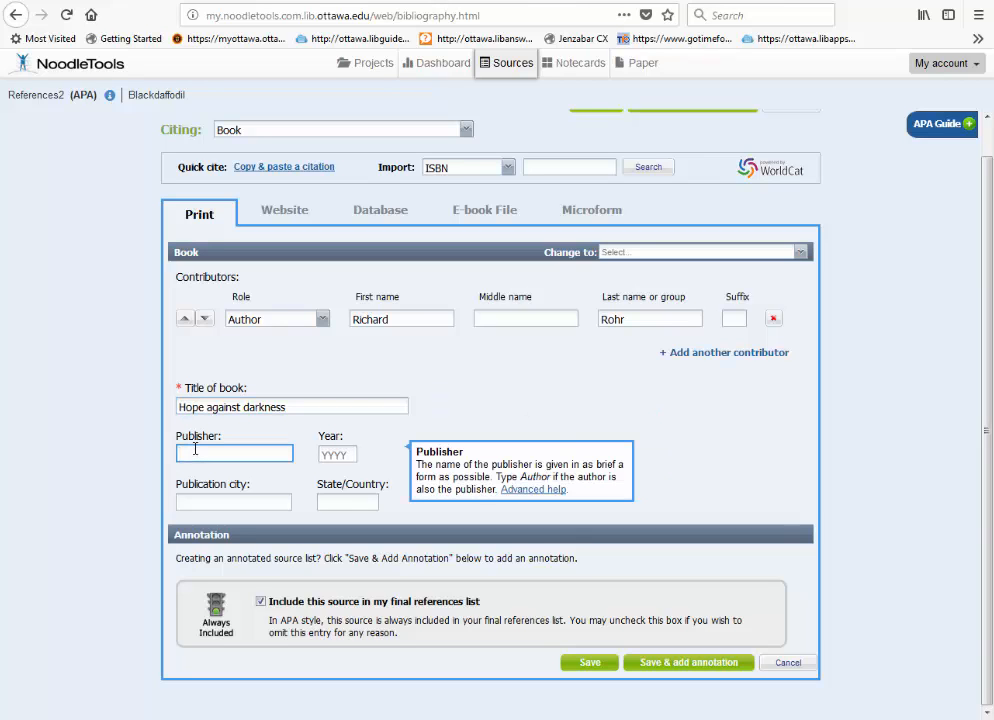
text(St Asnthony Messanger)
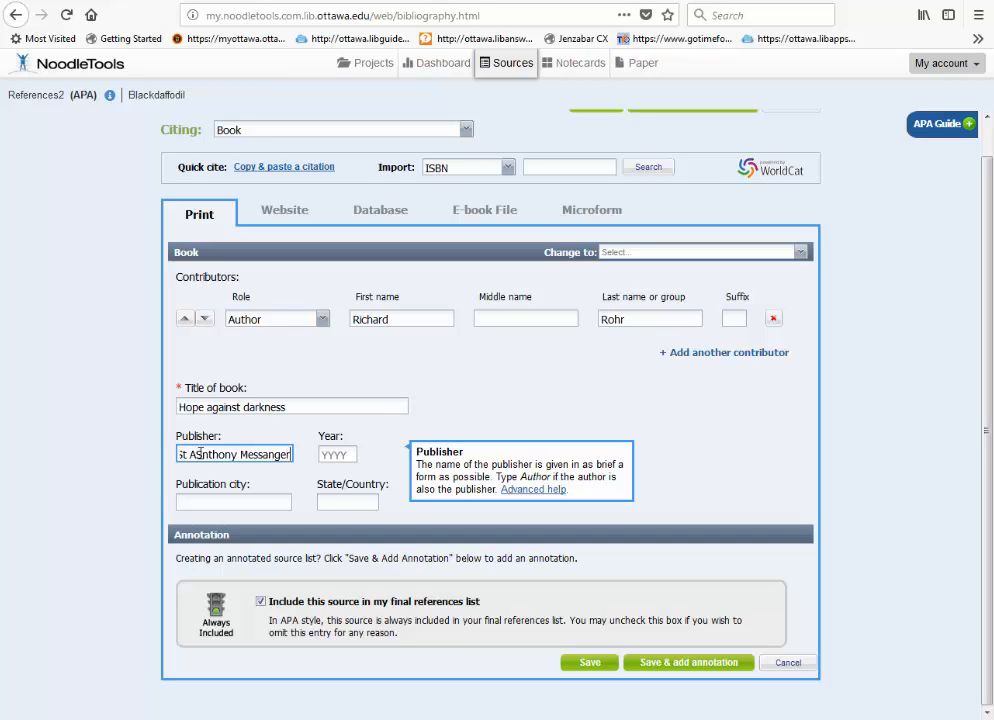
click(200, 454)
key(Delete)
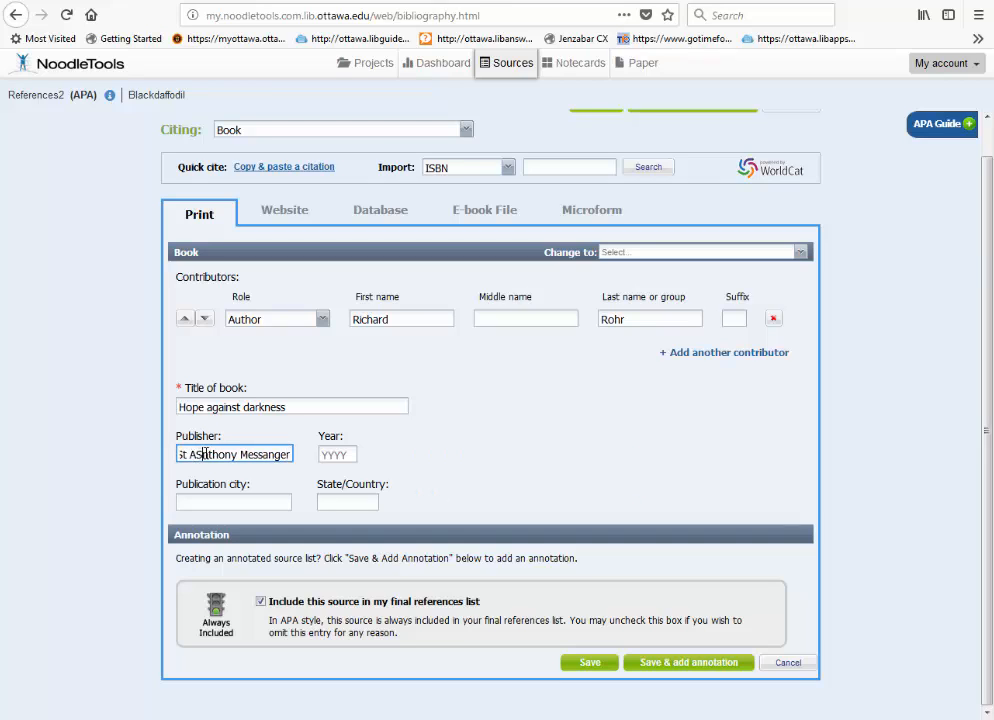
key(BackSpace)
text(n)
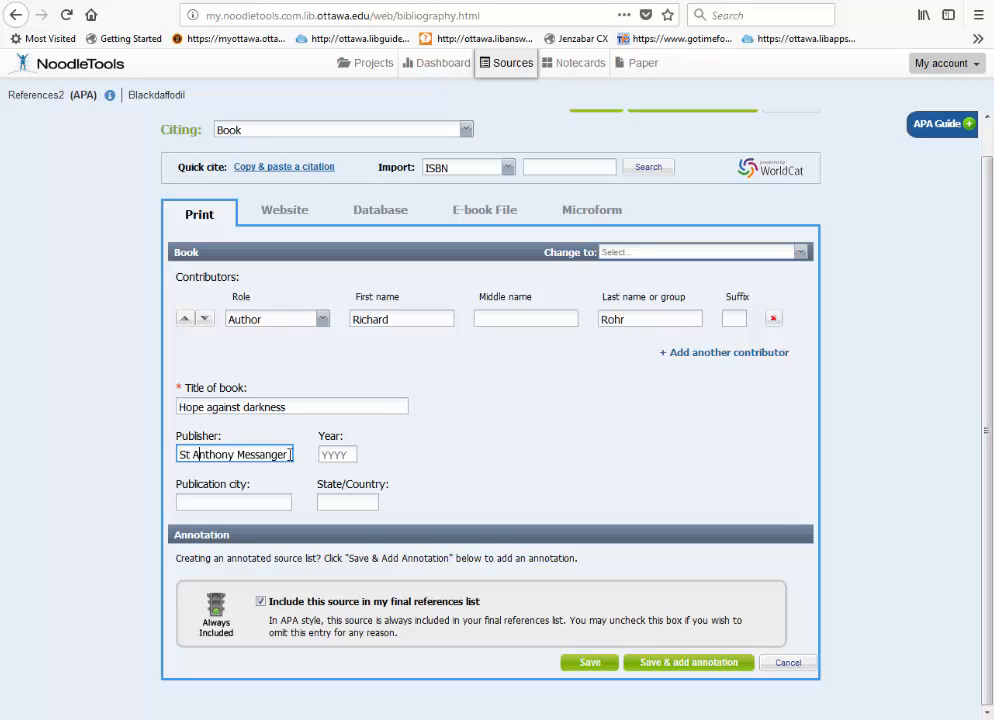
click(290, 454)
text(Pre)
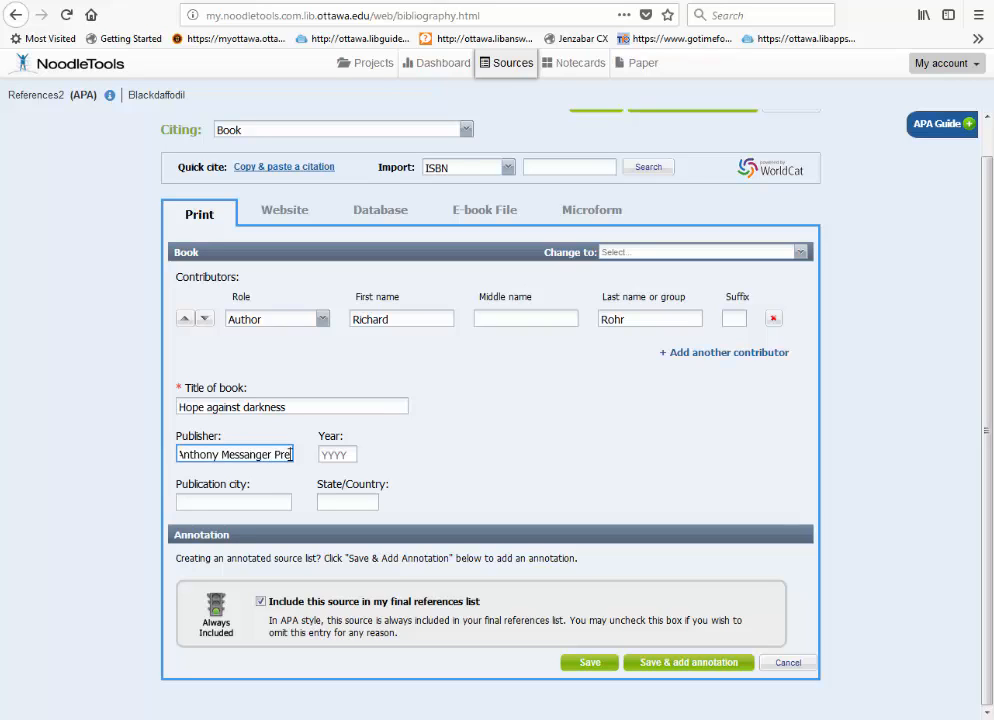
text(ss)
Fill in the publication details with the year 2001, the city Cincinatti and the state OH
click(324, 456)
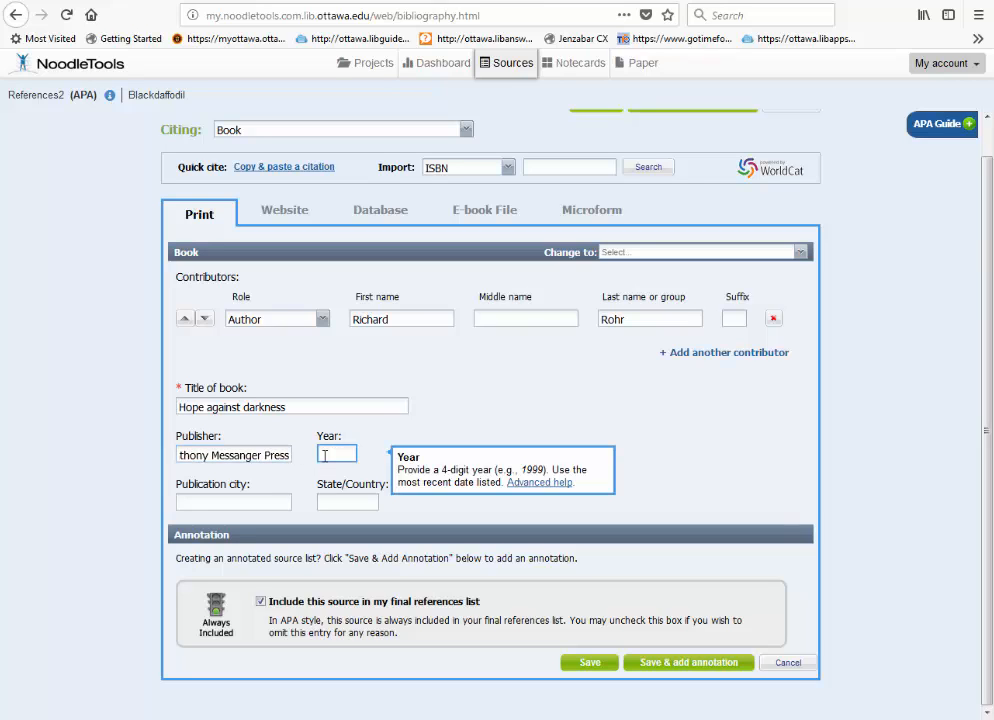
text(2001)
click(196, 508)
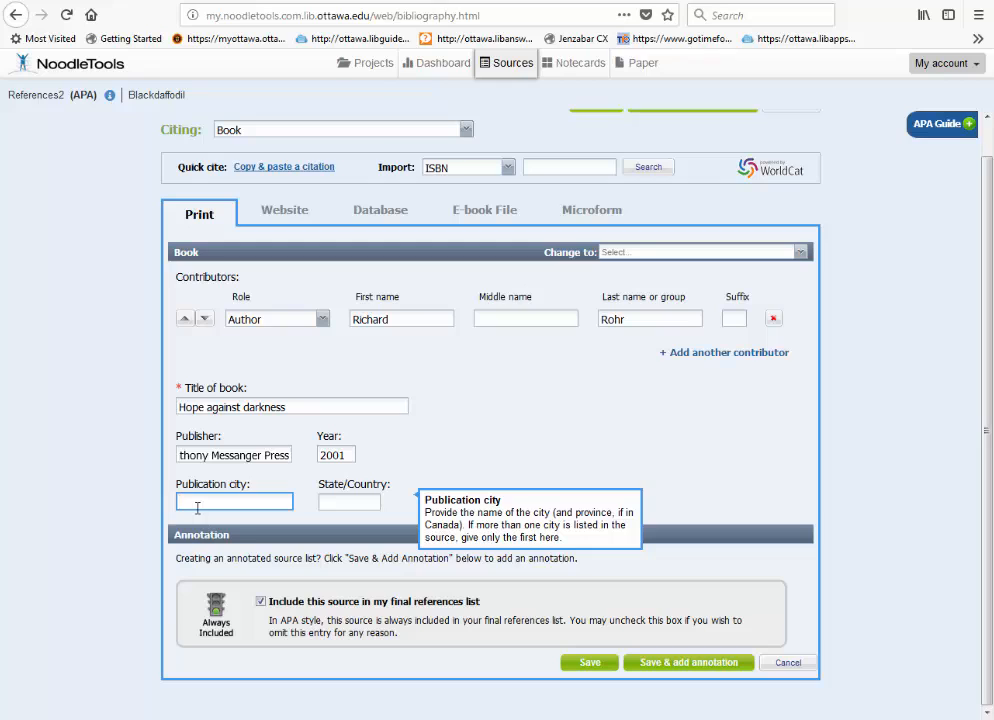
text(Cin)
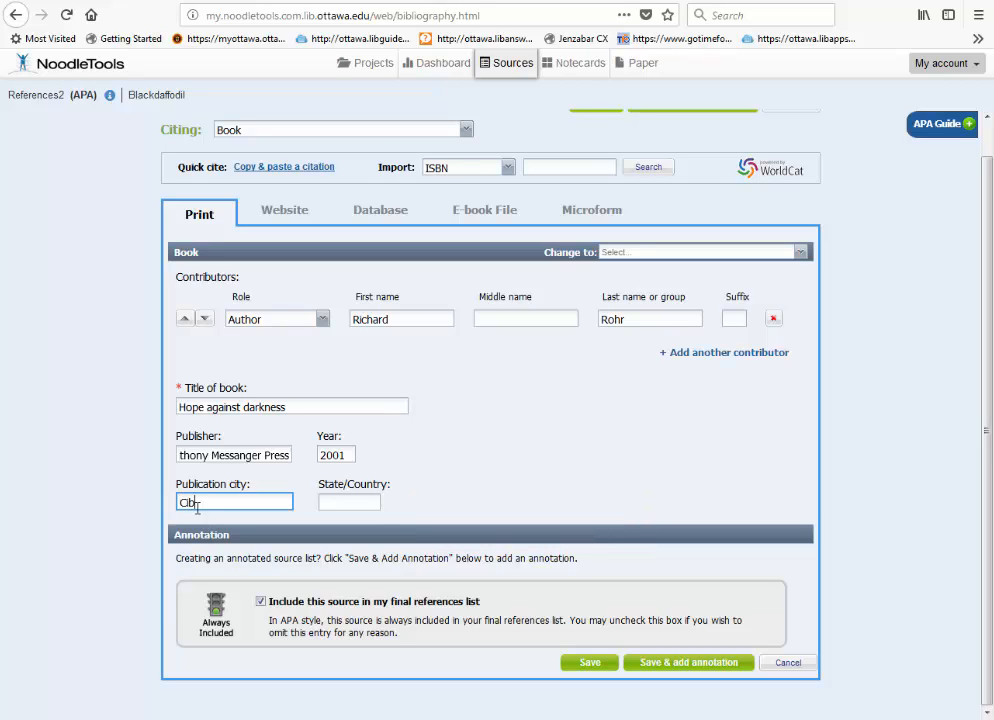
key(BackSpace)
text(nenatti)
click(197, 510)
key(BackSpace)
text(cinatti)
click(329, 499)
text(OH)
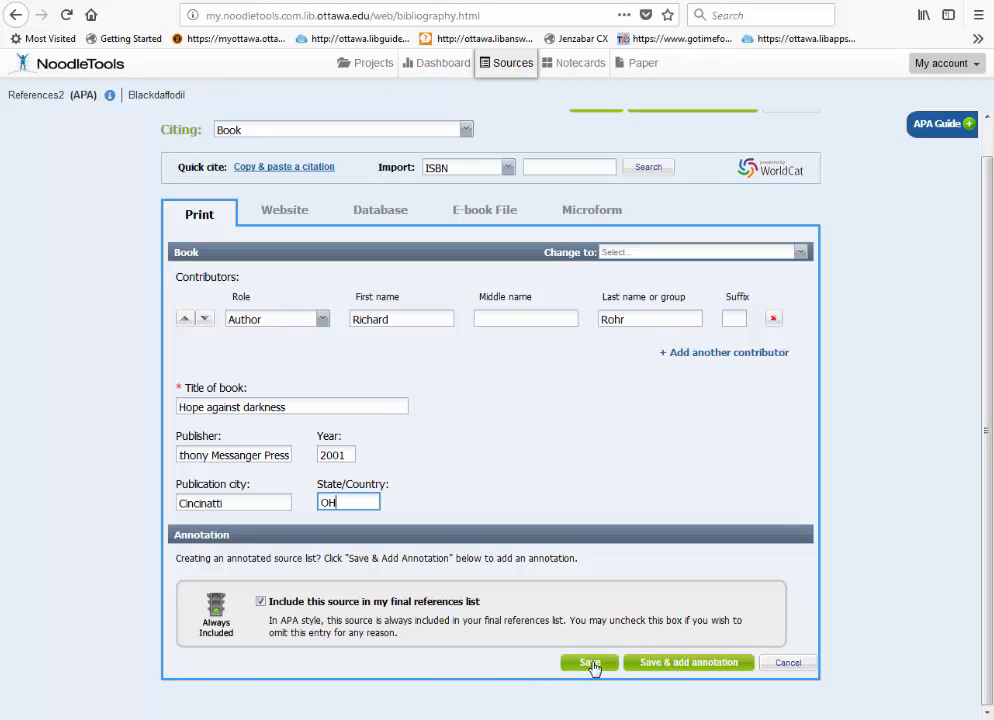
Save the book citation with the annotation "This is a book about religion"
click(663, 667)
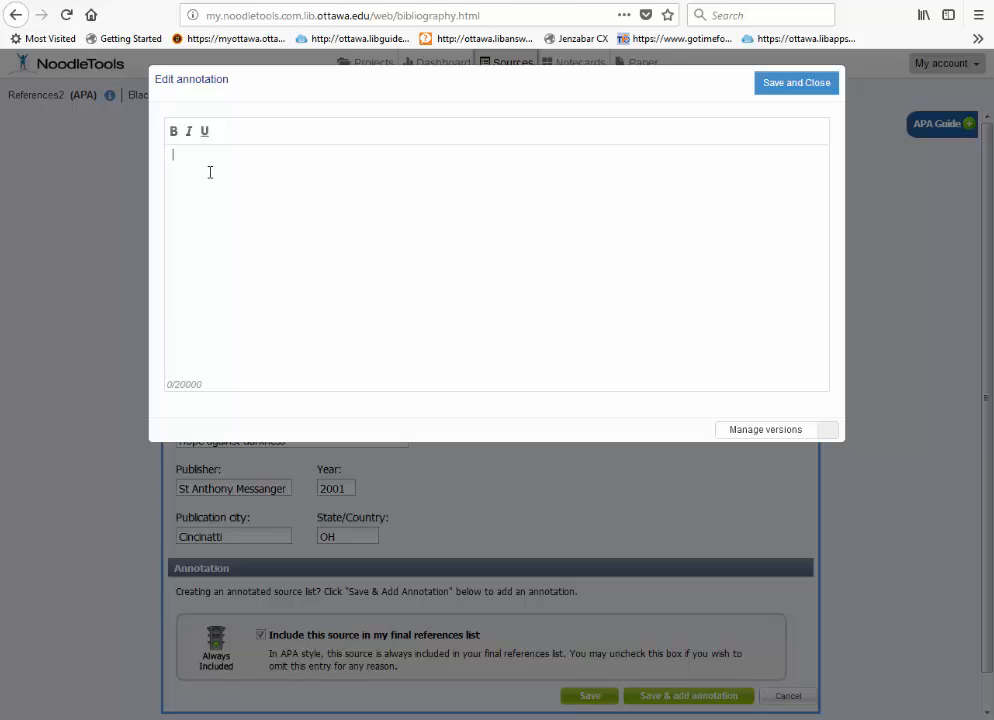
text(Thsis)
key(BackSpace)
key(BackSpace)
key(BackSpace)
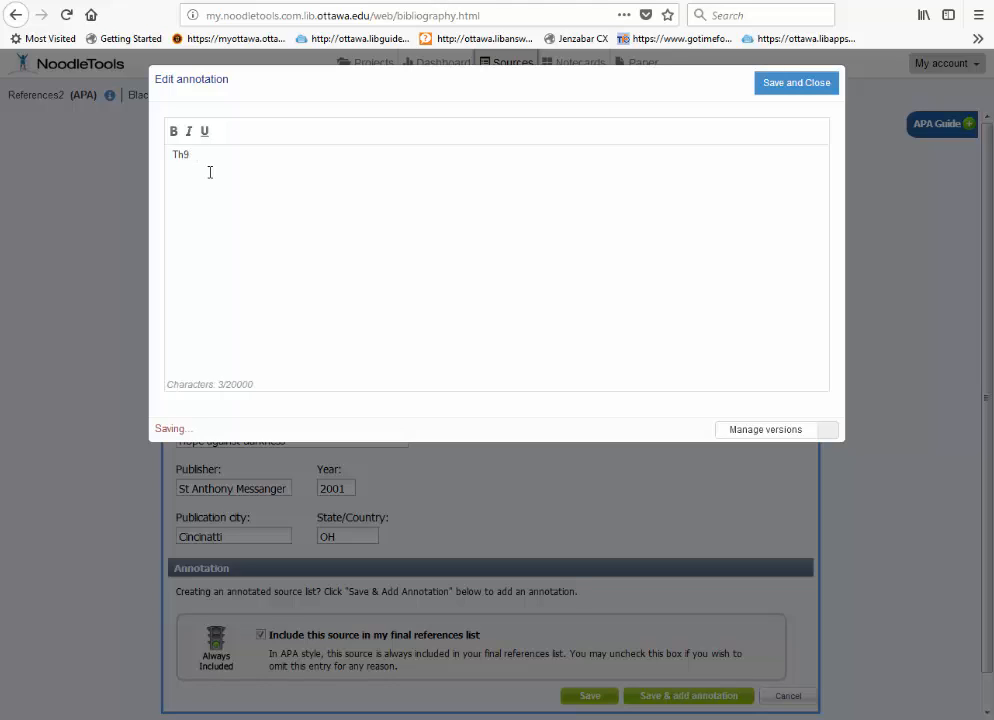
text(is is a book about religion)
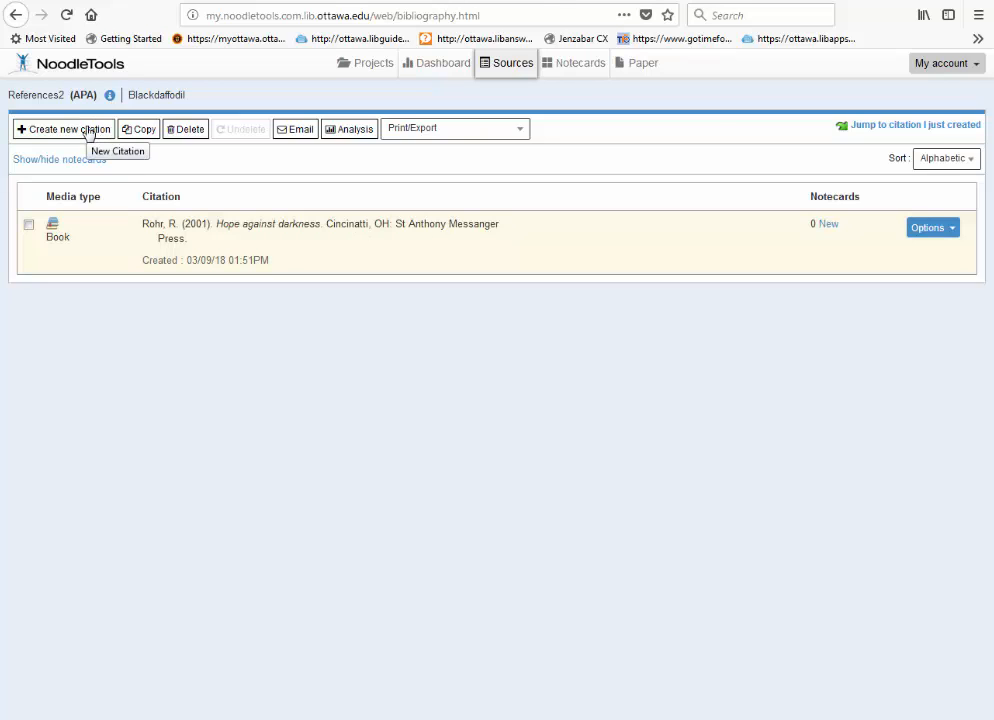
View the source location choices offered for a new citation without creating one
click(90, 133)
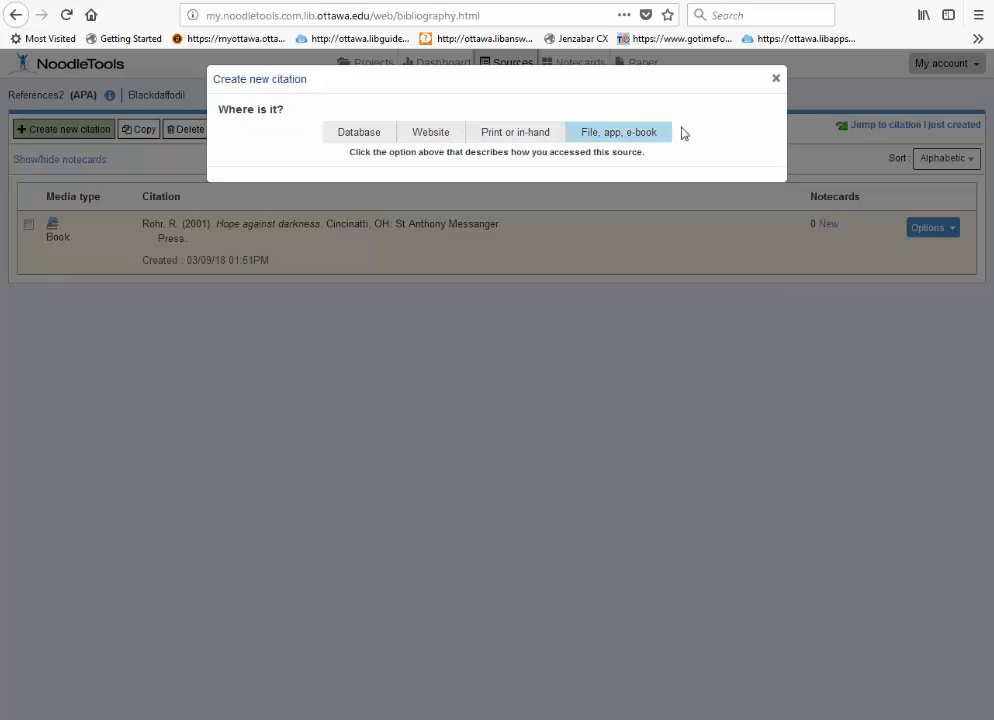
click(777, 80)
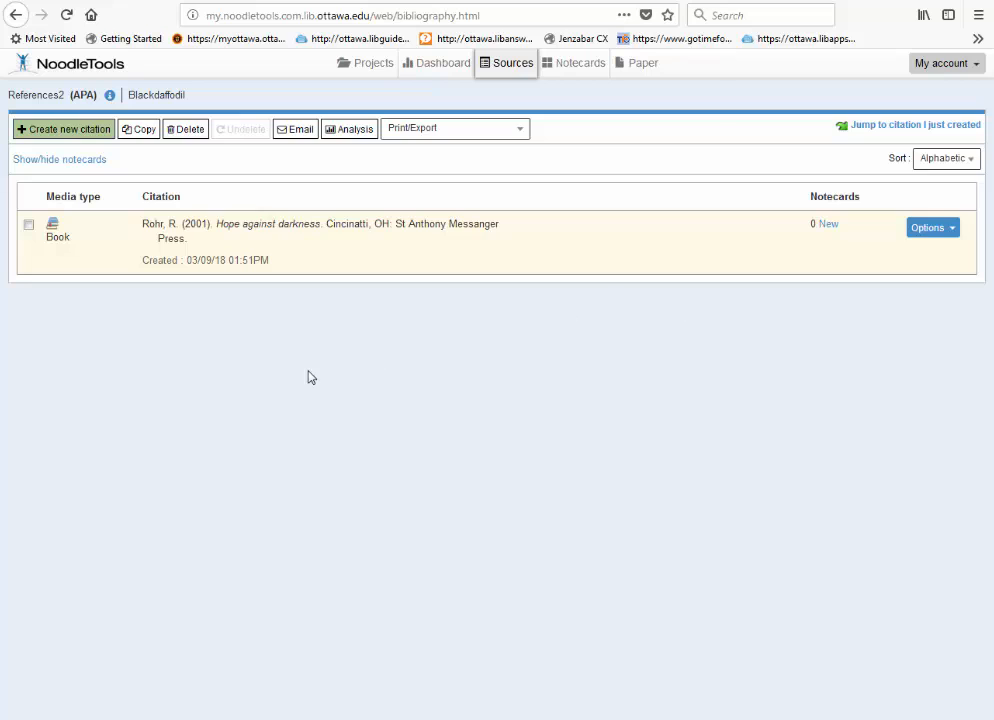
View the APA in-text reference guidance for the book citation and the Analysis of the project's sources
click(930, 228)
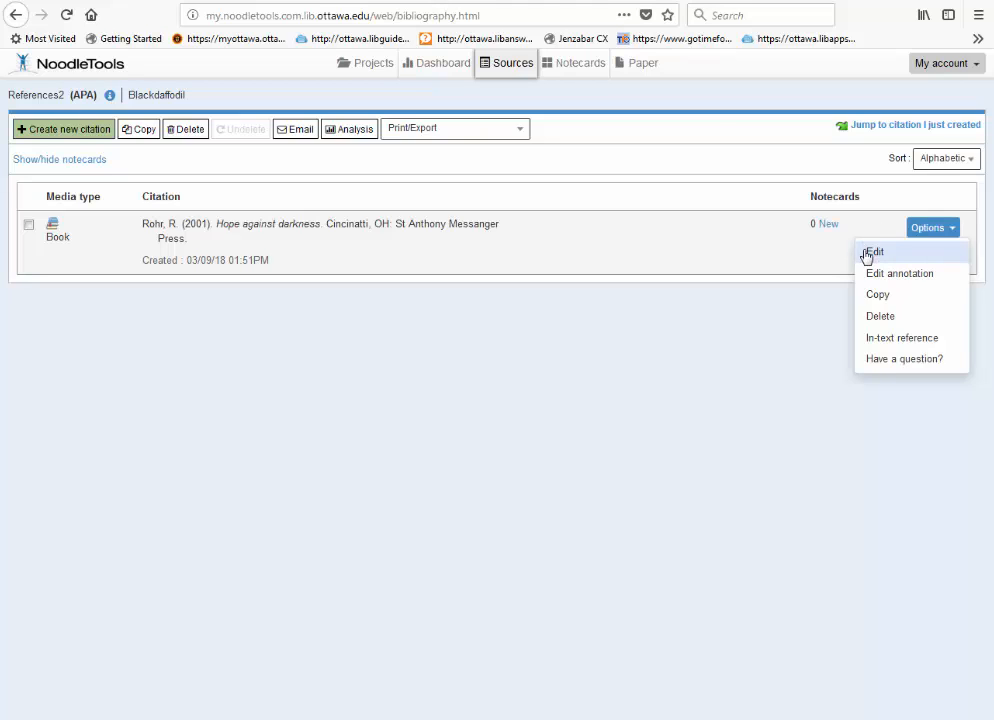
click(883, 343)
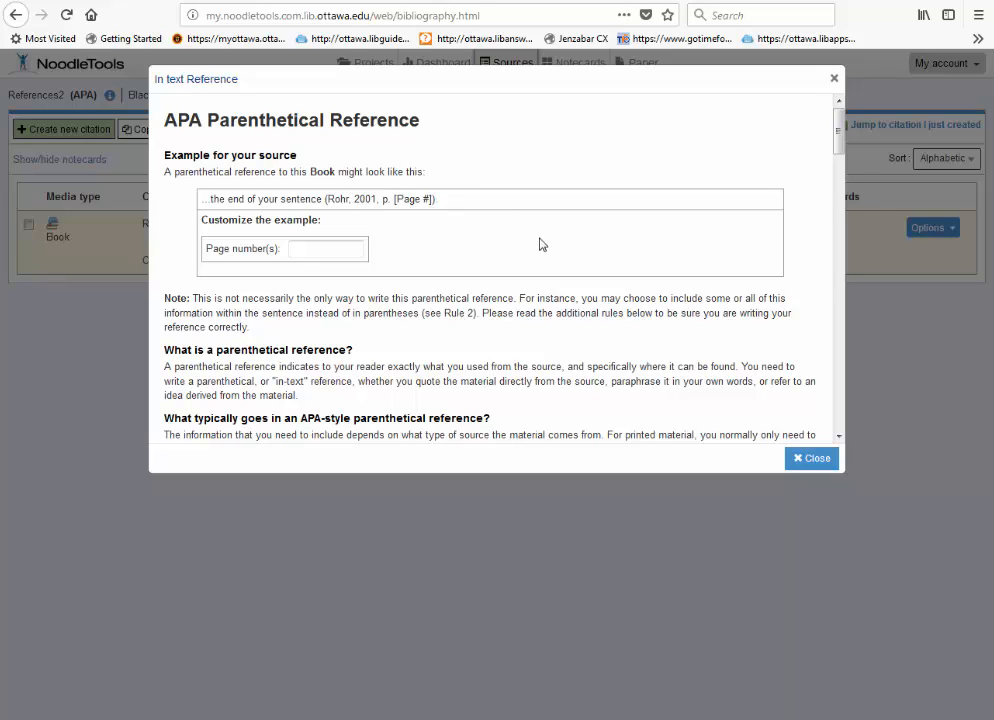
click(809, 459)
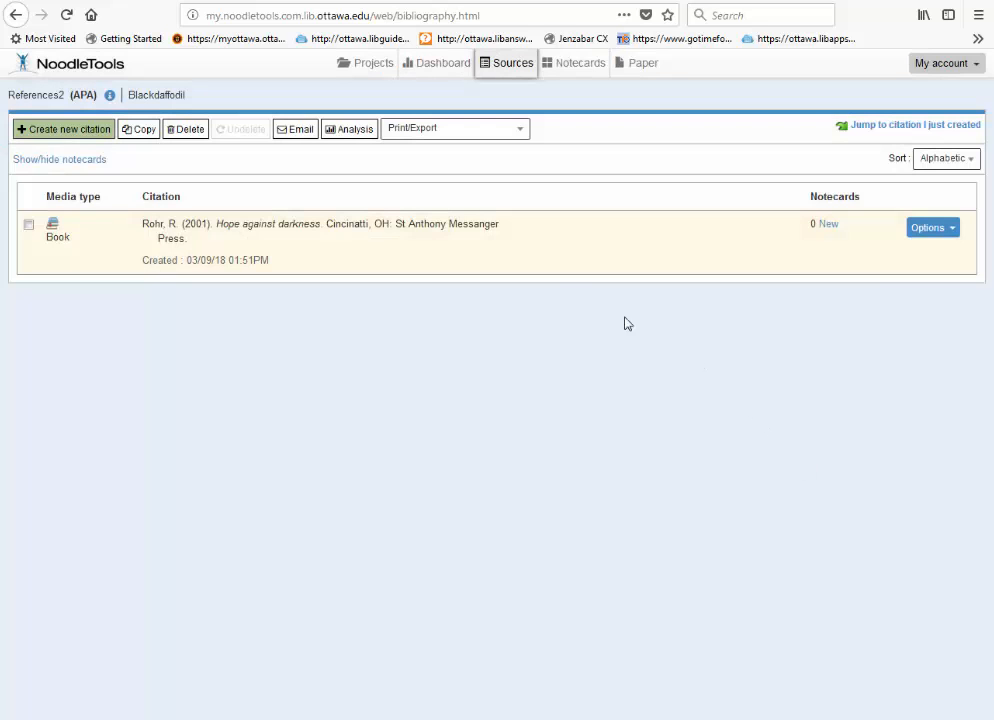
click(342, 133)
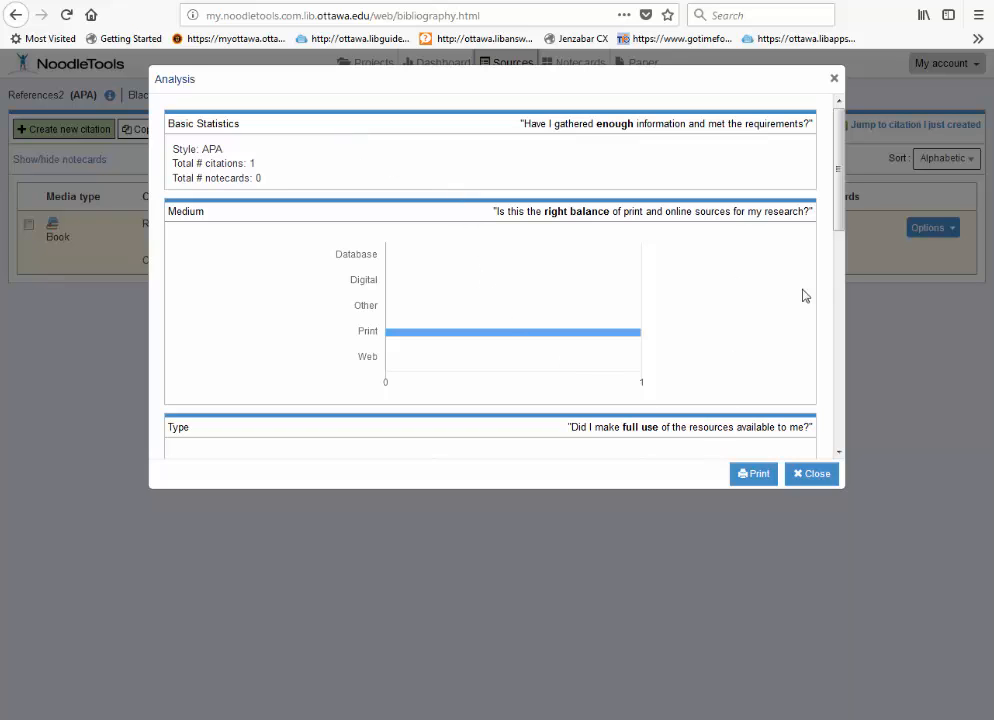
click(810, 482)
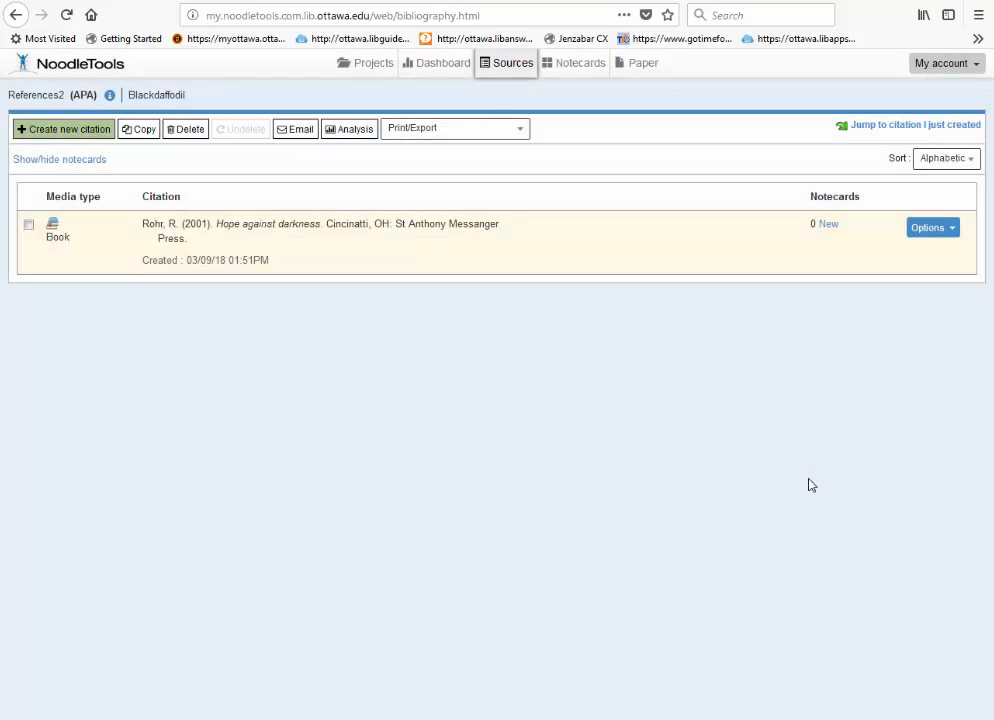